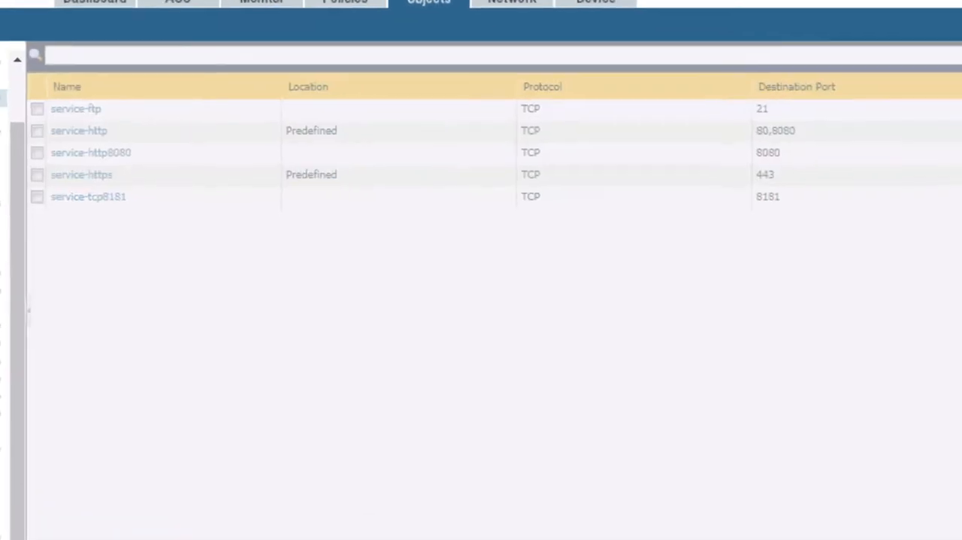
# Add a TCP service object named service-ssh with destination port 22
pyautogui.click(190, 500)
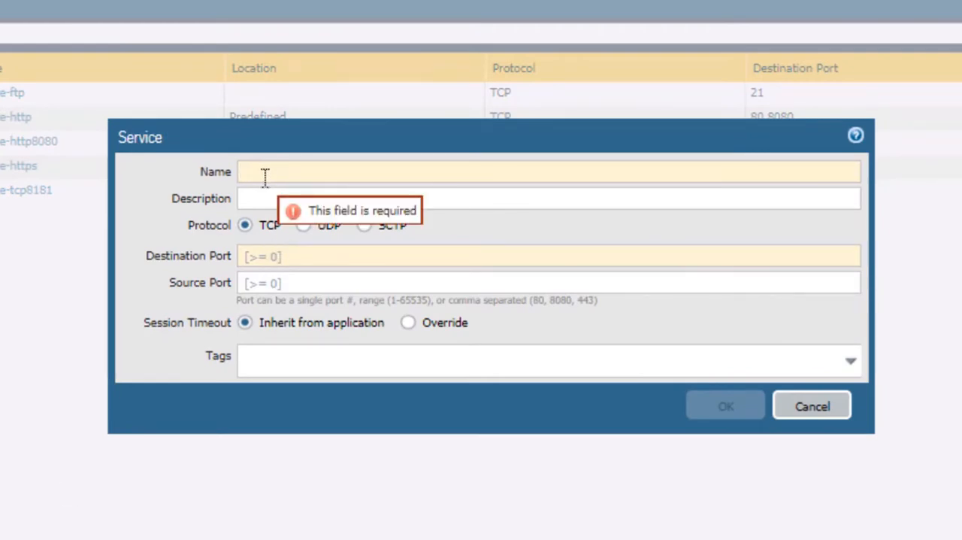
pyautogui.write('service')
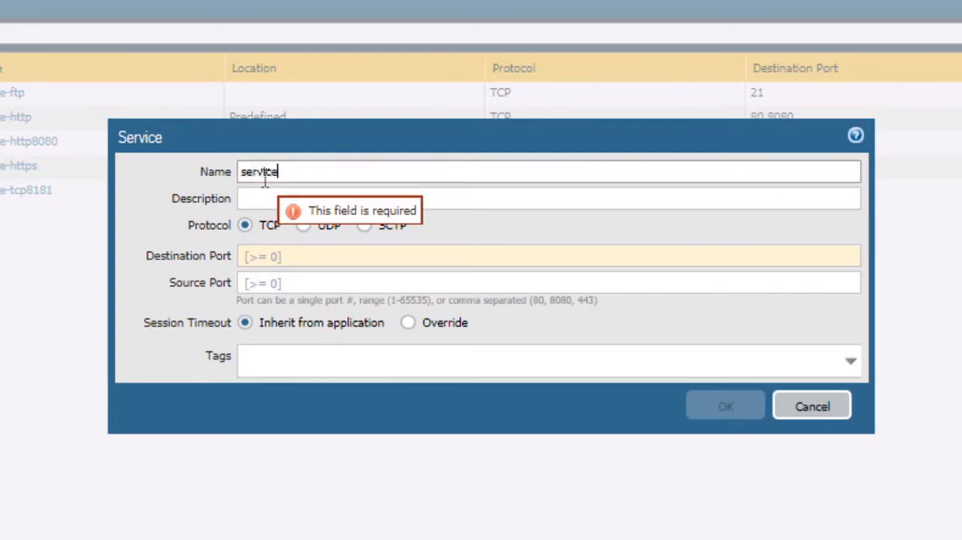
pyautogui.write('-ssh')
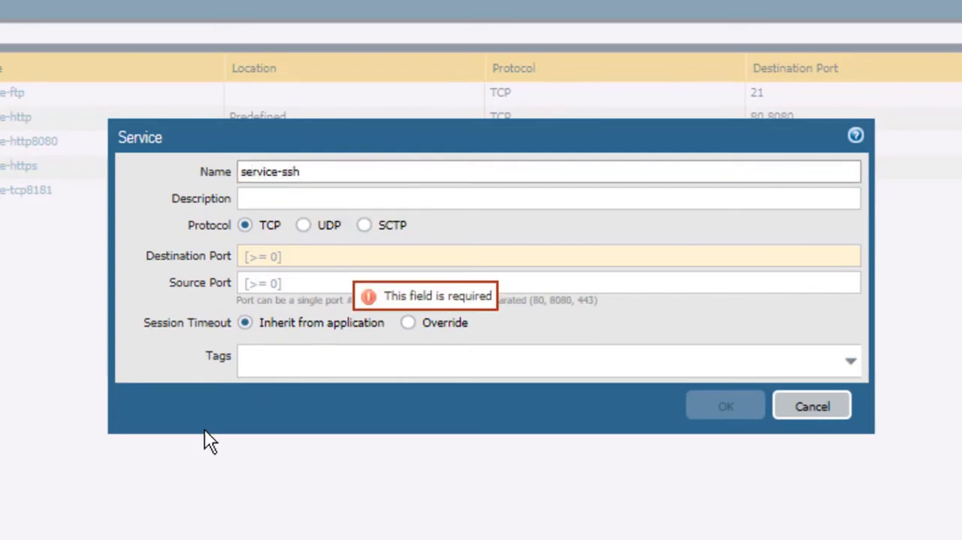
pyautogui.click(210, 426)
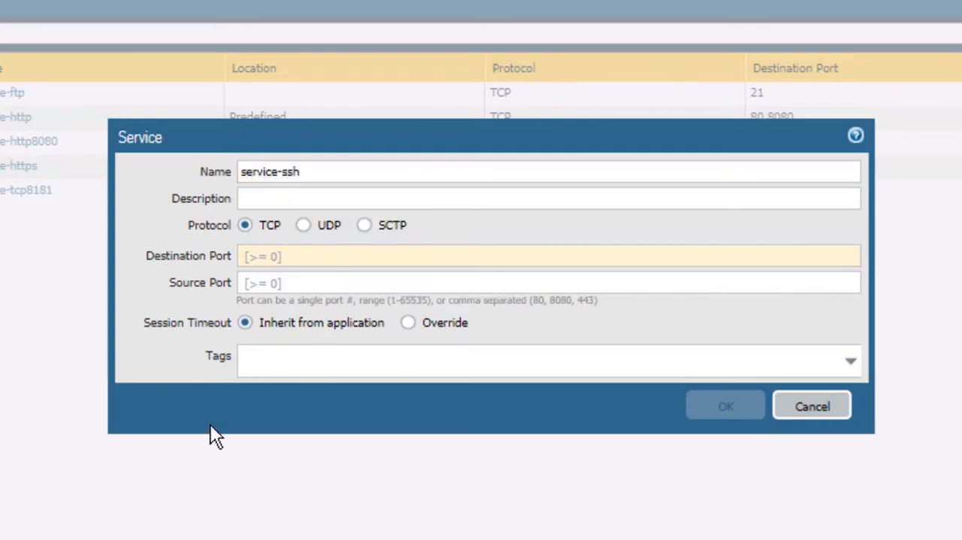
pyautogui.click(257, 256)
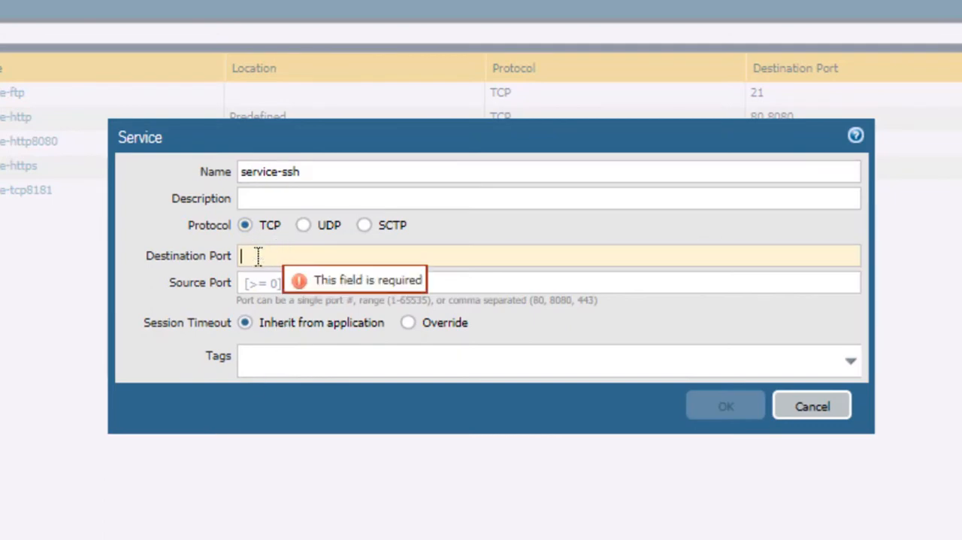
pyautogui.write('22')
pyautogui.click(213, 425)
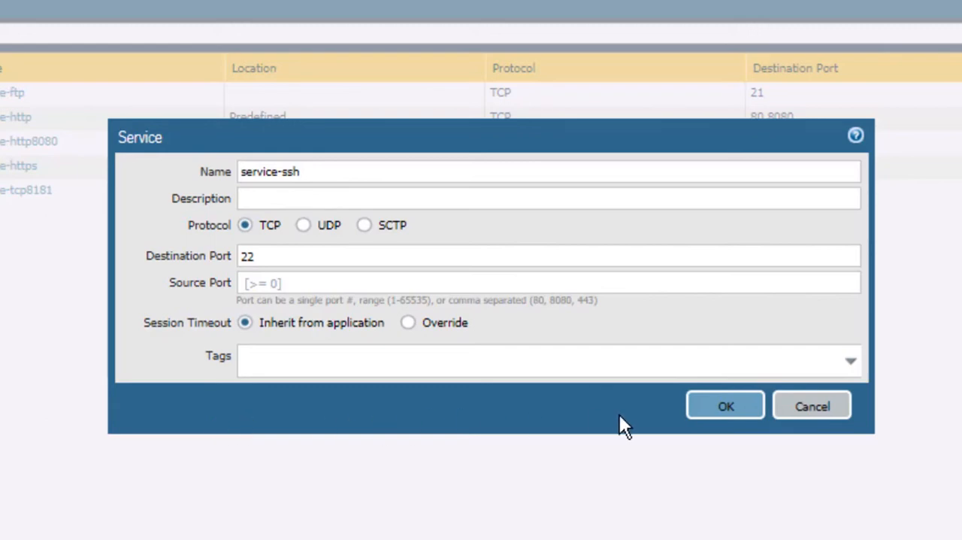
pyautogui.click(725, 410)
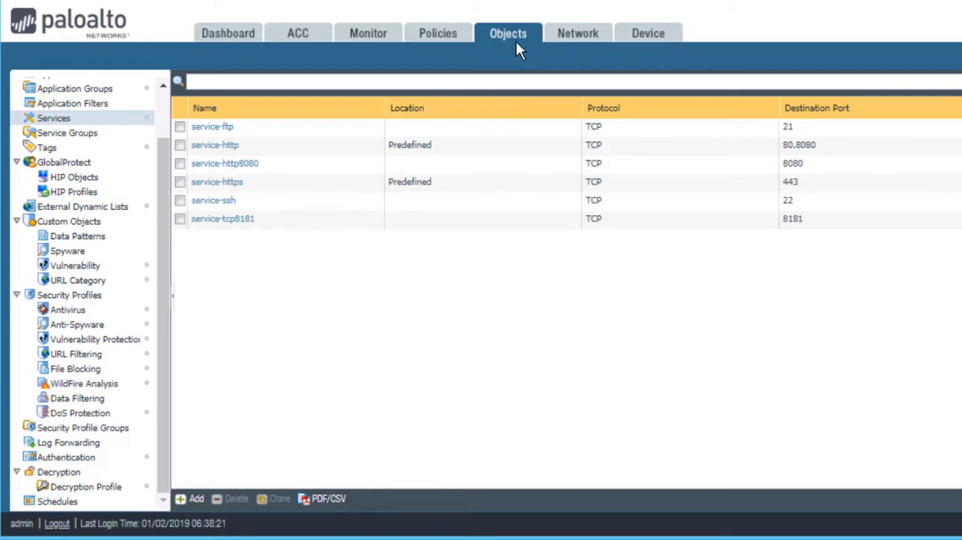
# Edit the inbound decryption profile's SSH Proxy checks to block unsupported versions, unsupported algorithms, and sessions when resources are unavailable
pyautogui.click(85, 488)
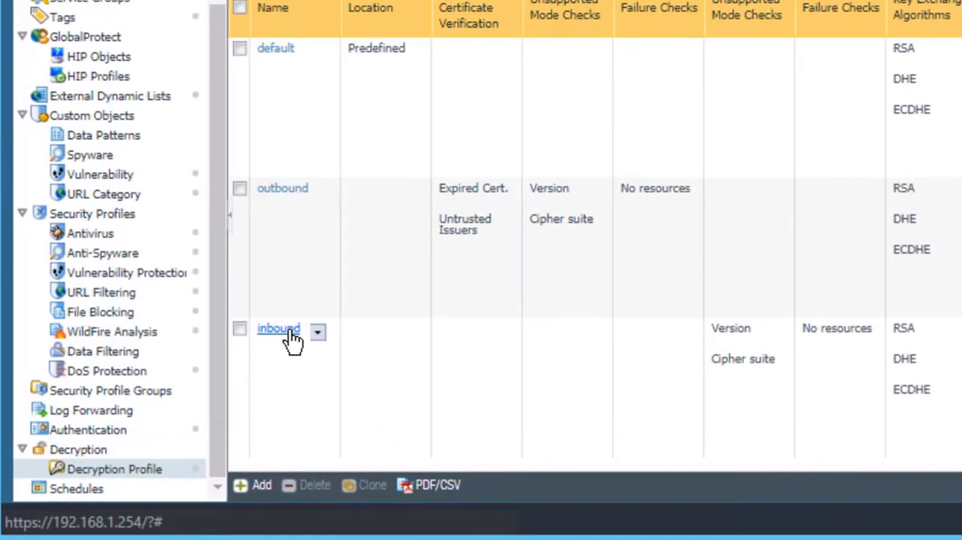
pyautogui.click(219, 388)
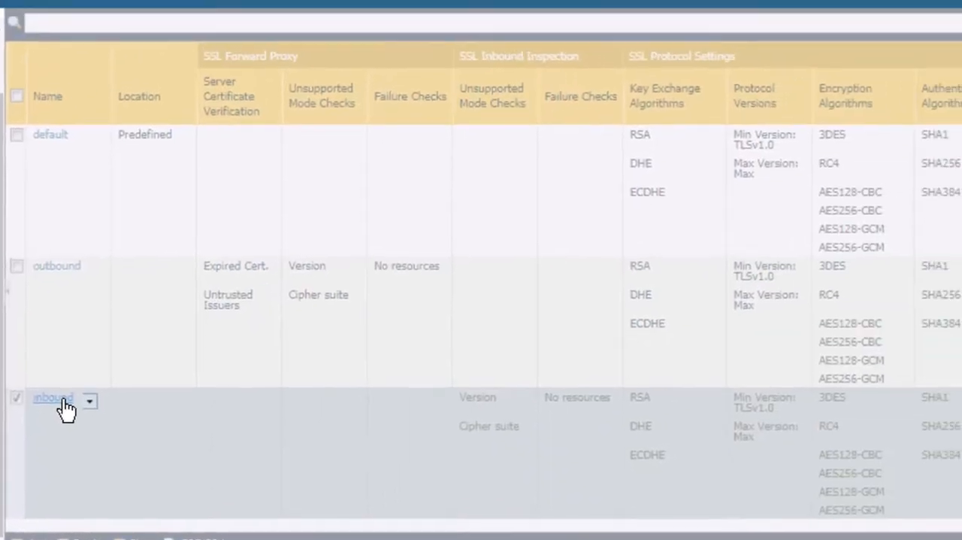
pyautogui.click(263, 348)
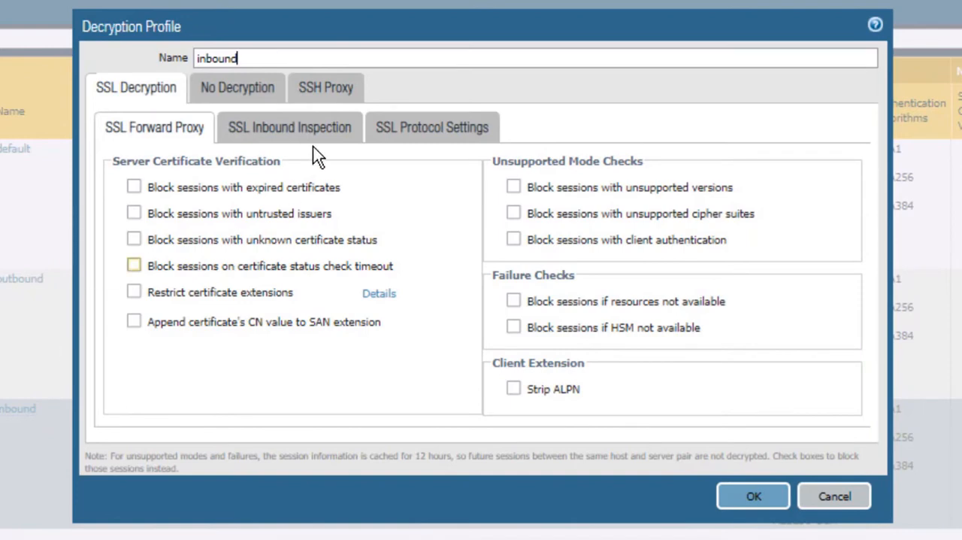
pyautogui.click(351, 96)
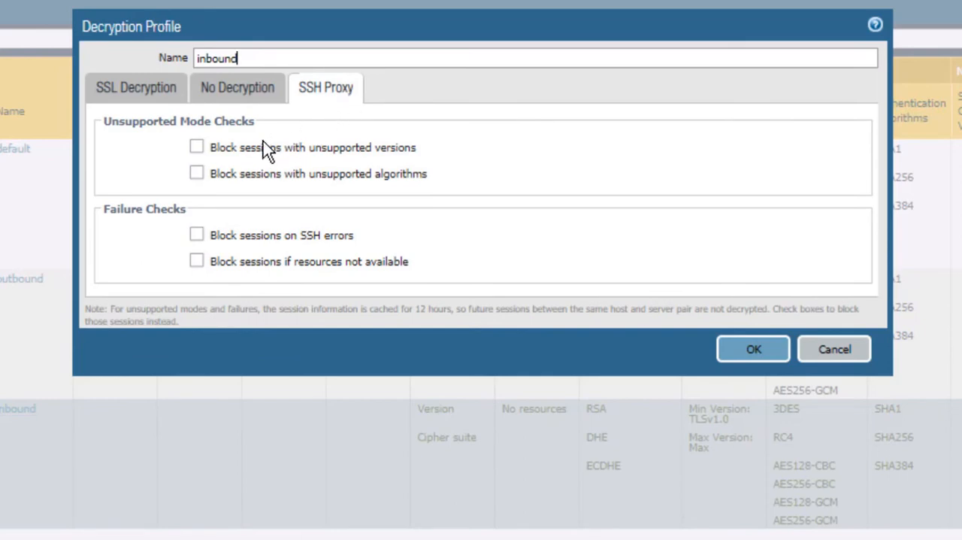
pyautogui.click(194, 148)
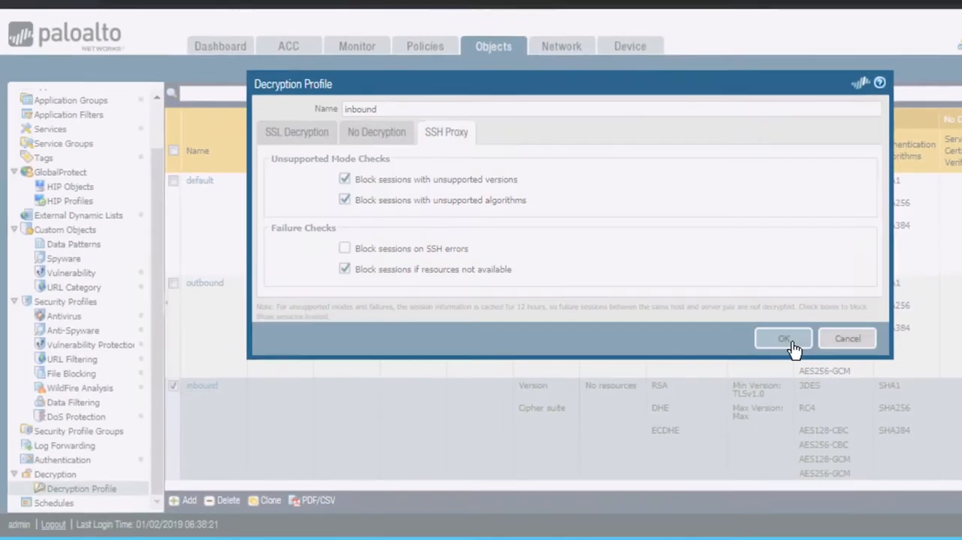
pyautogui.click(777, 355)
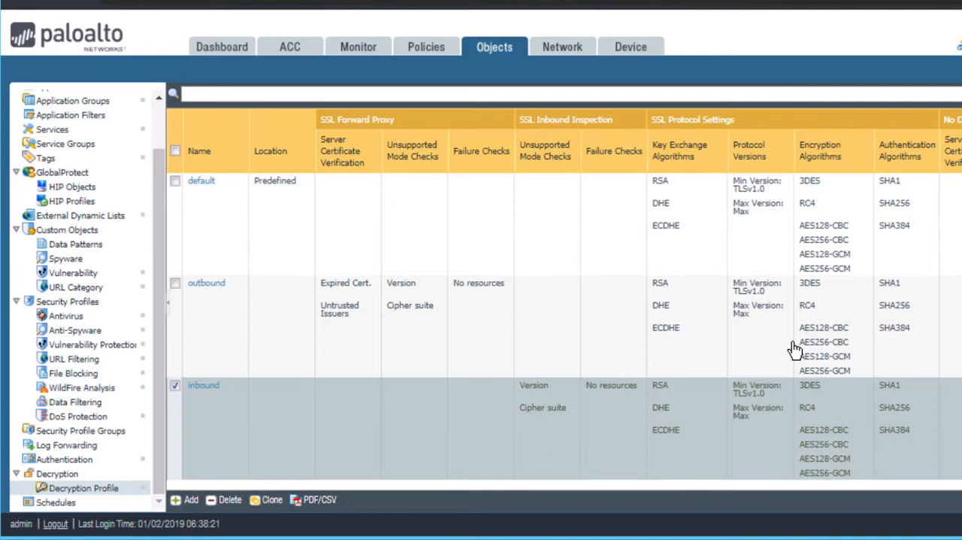
# Add a new decryption policy rule named ssh-outside-to-inside
pyautogui.click(421, 50)
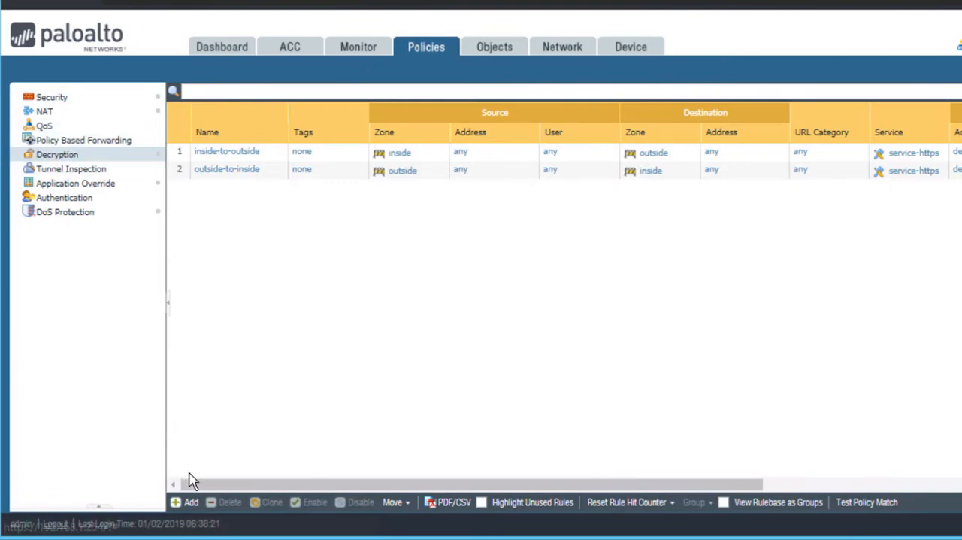
pyautogui.click(190, 504)
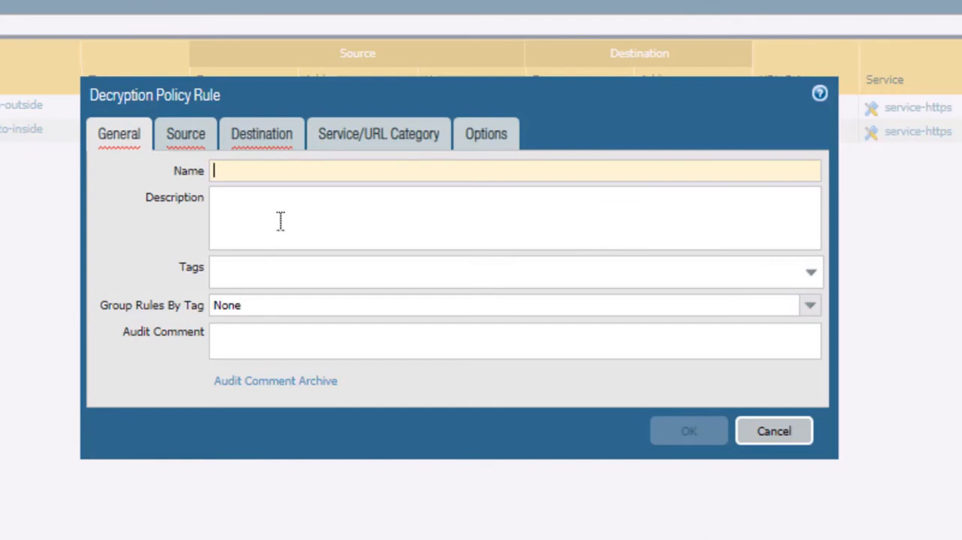
pyautogui.write('ssh-')
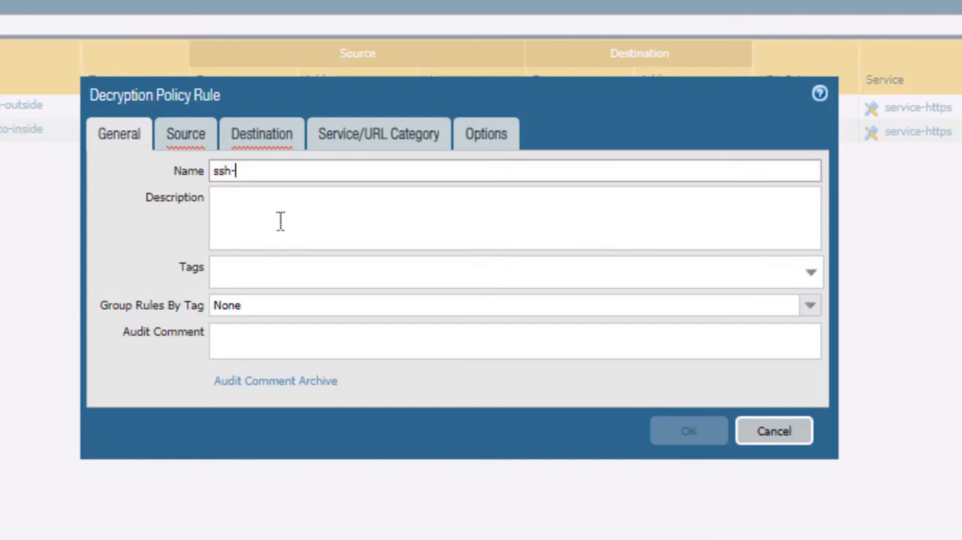
pyautogui.write('outside-to-inside')
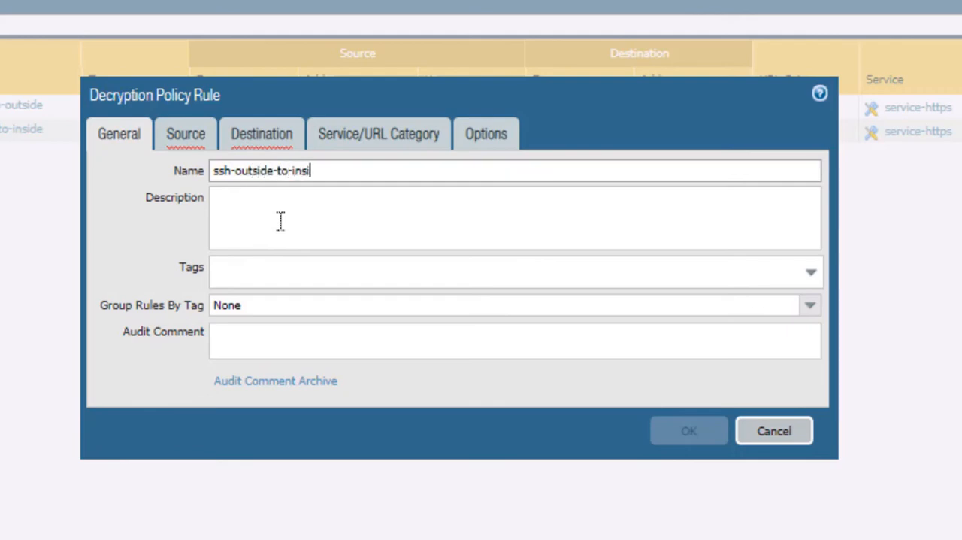
pyautogui.click(153, 435)
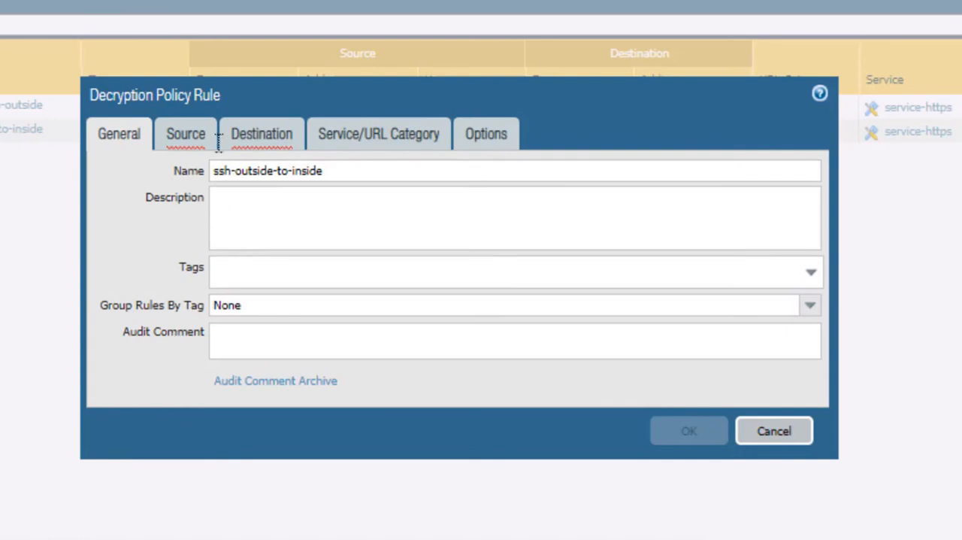
# Set the rule's source zone to outside
pyautogui.click(188, 137)
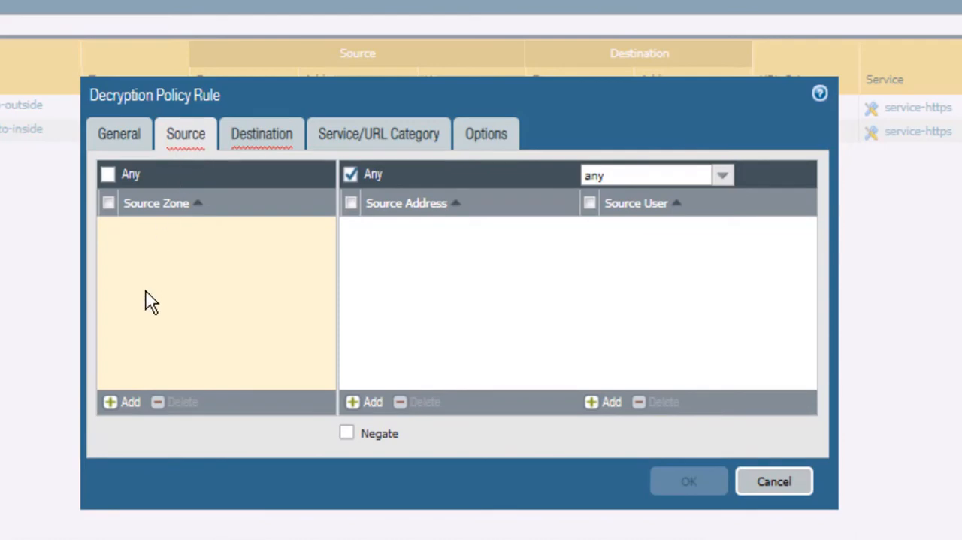
pyautogui.click(124, 403)
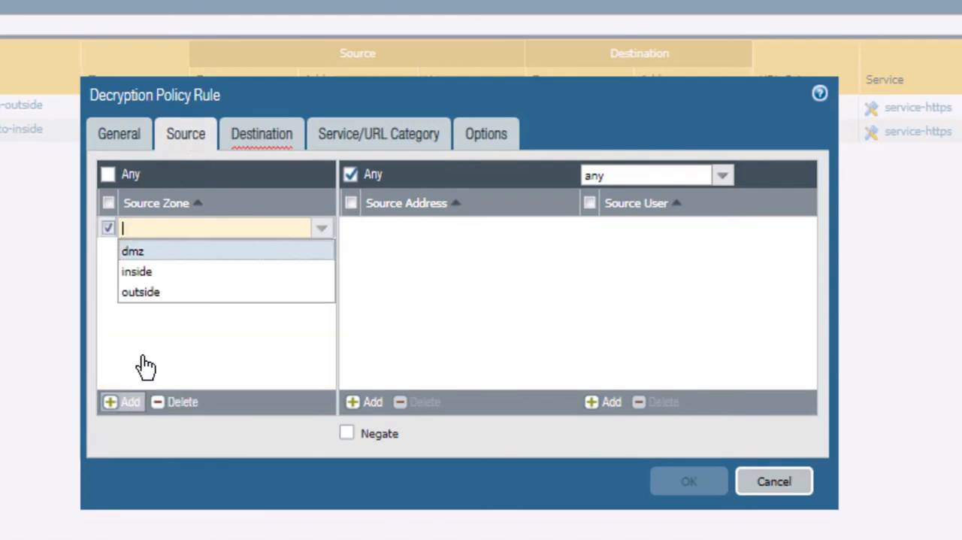
pyautogui.click(149, 293)
pyautogui.click(129, 477)
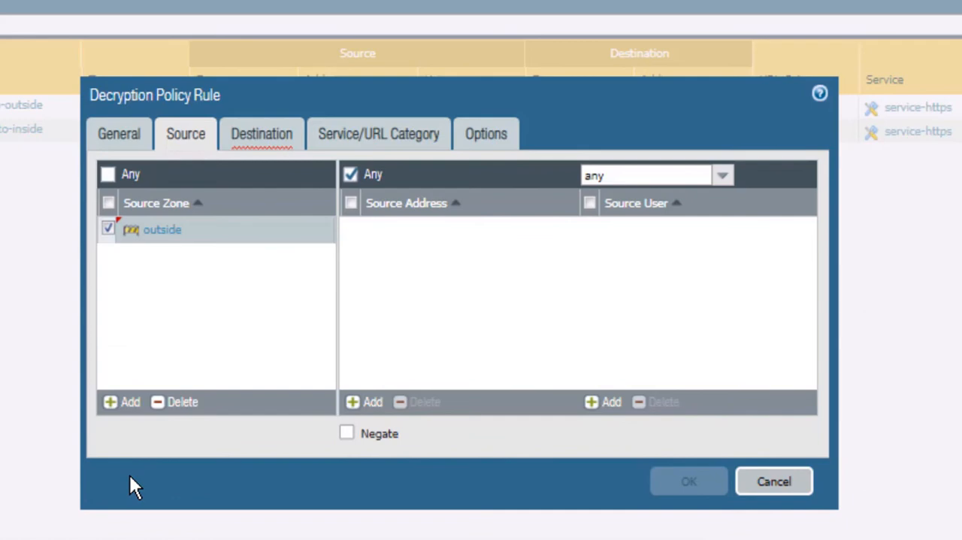
# Set the rule's destination zone to inside
pyautogui.click(280, 147)
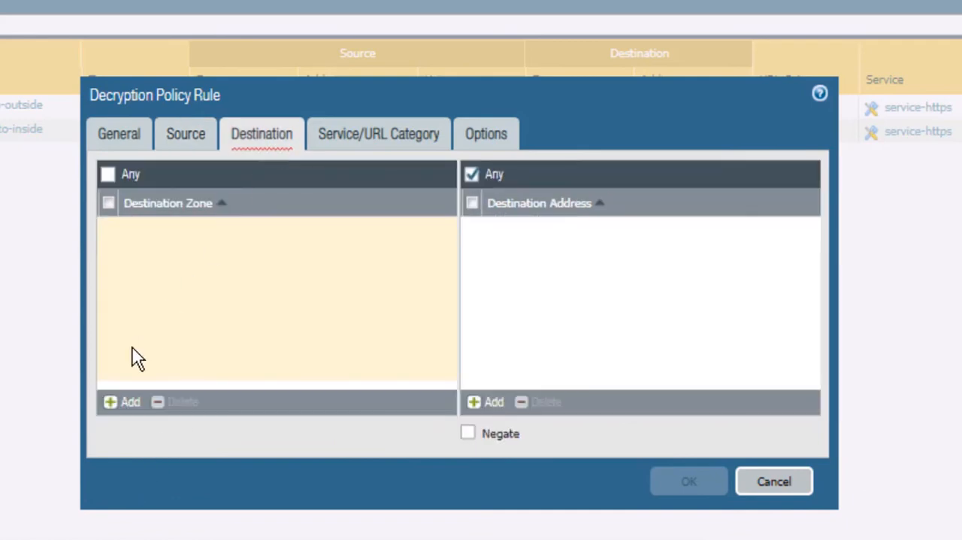
pyautogui.click(129, 404)
pyautogui.click(158, 275)
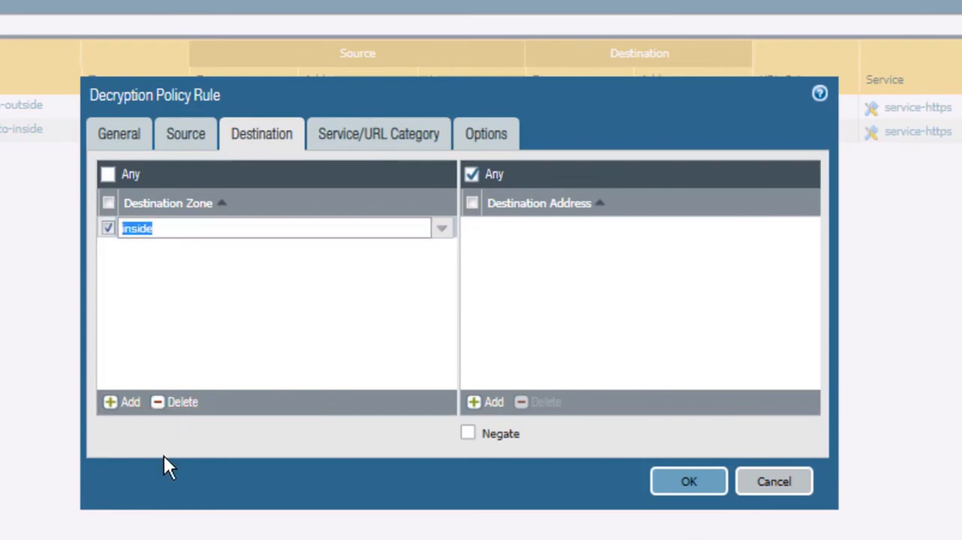
pyautogui.click(152, 491)
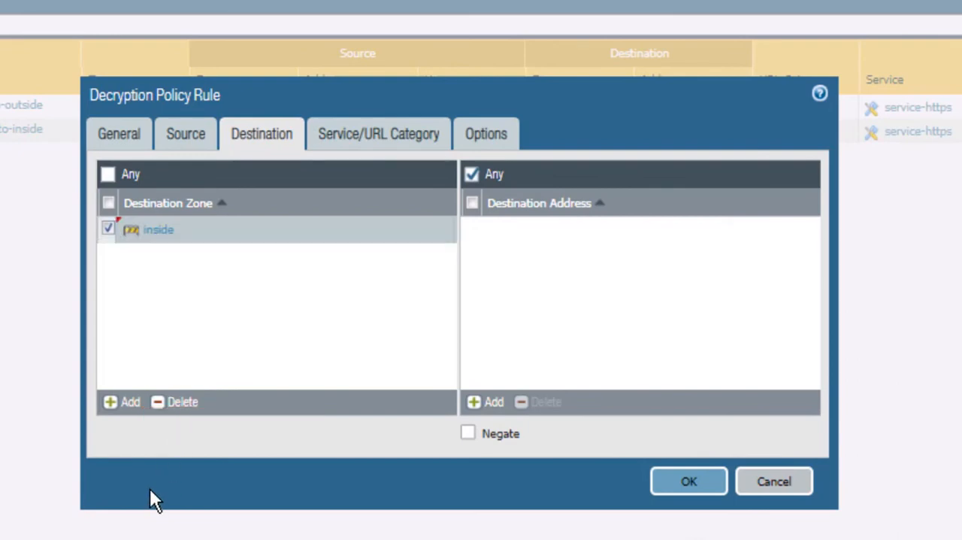
# Add service-ssh as the rule's service
pyautogui.click(385, 137)
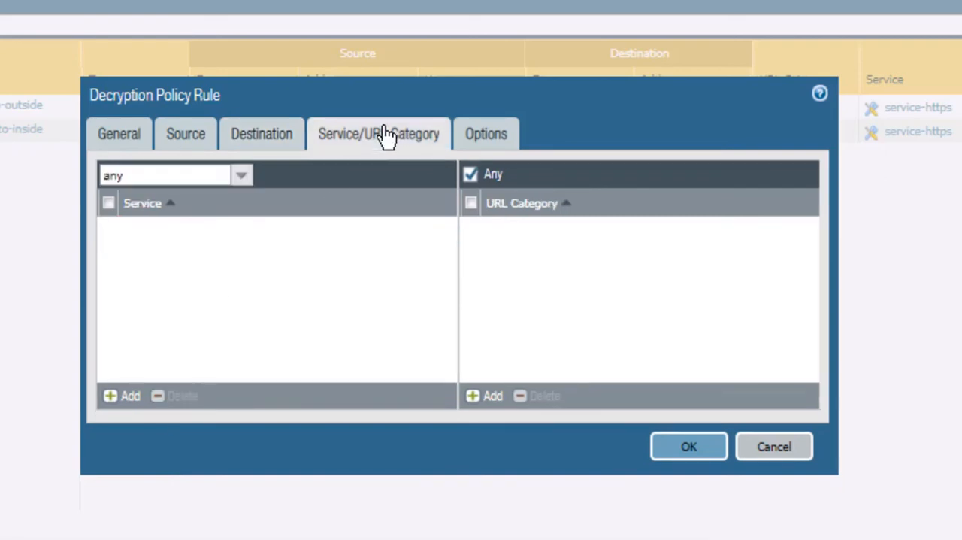
pyautogui.click(131, 397)
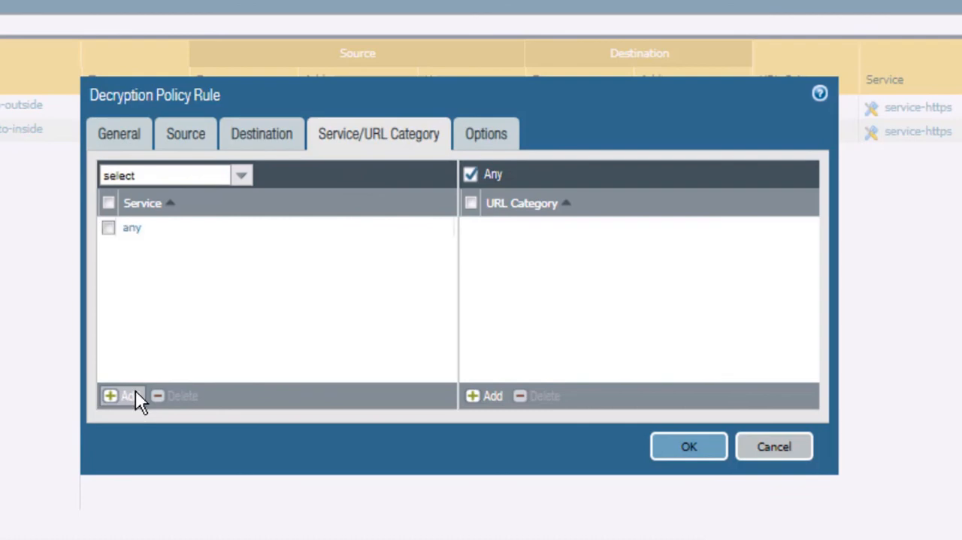
pyautogui.click(165, 346)
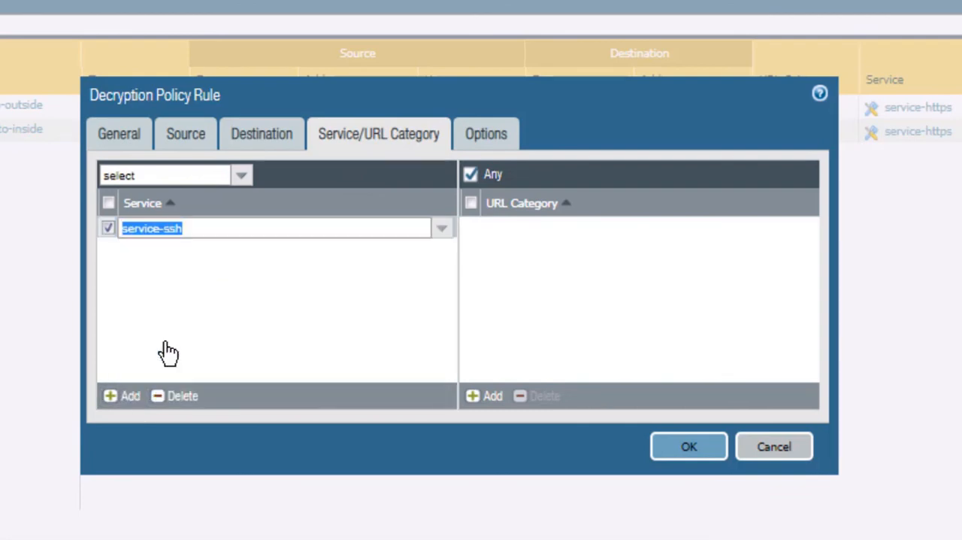
pyautogui.click(150, 446)
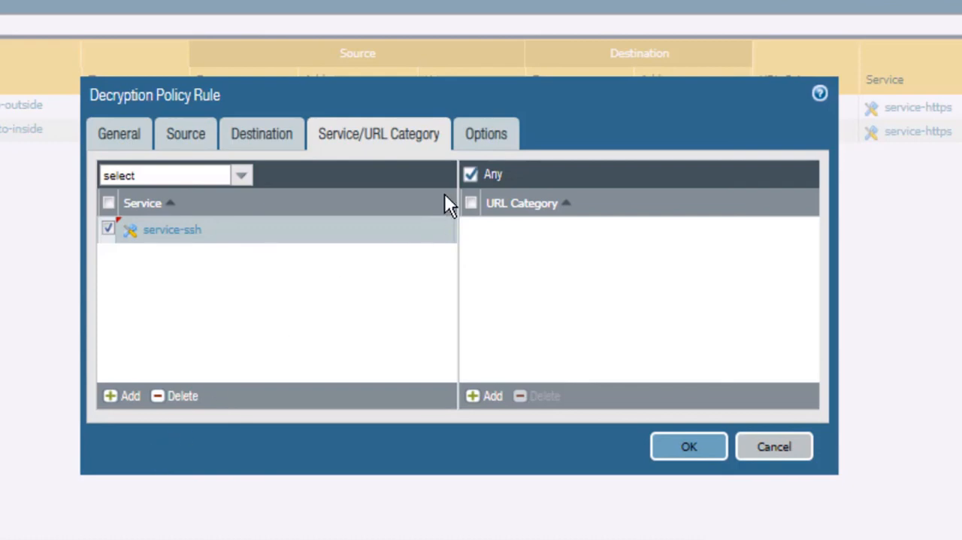
# Set the rule's action to Decrypt with type SSH Proxy
pyautogui.click(489, 137)
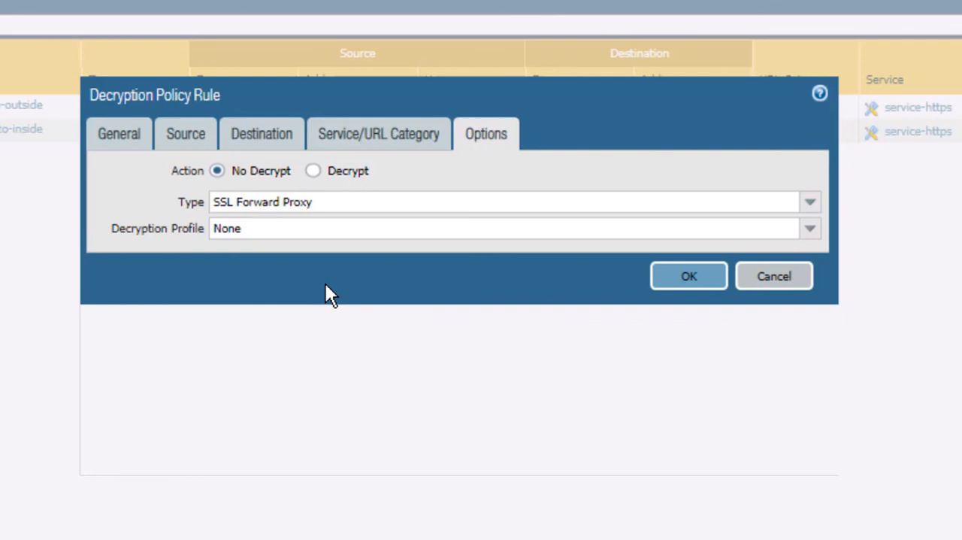
pyautogui.click(319, 173)
pyautogui.click(810, 211)
pyautogui.click(281, 253)
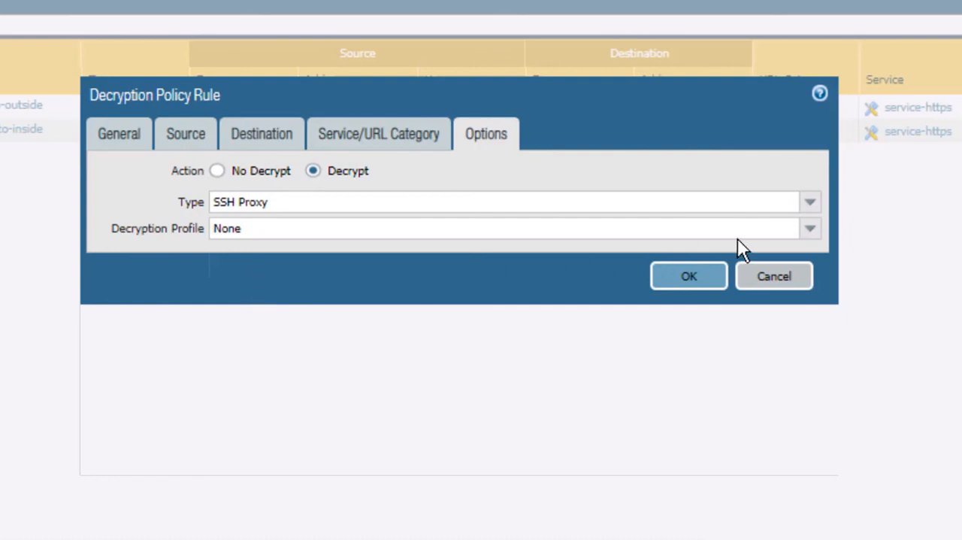
# Assign the inbound decryption profile to the rule and save it
pyautogui.click(810, 229)
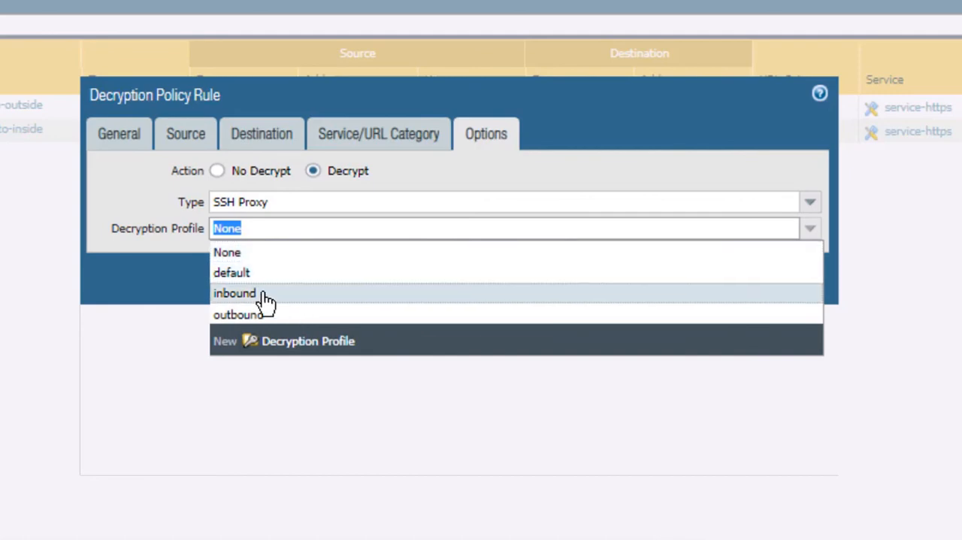
pyautogui.click(259, 295)
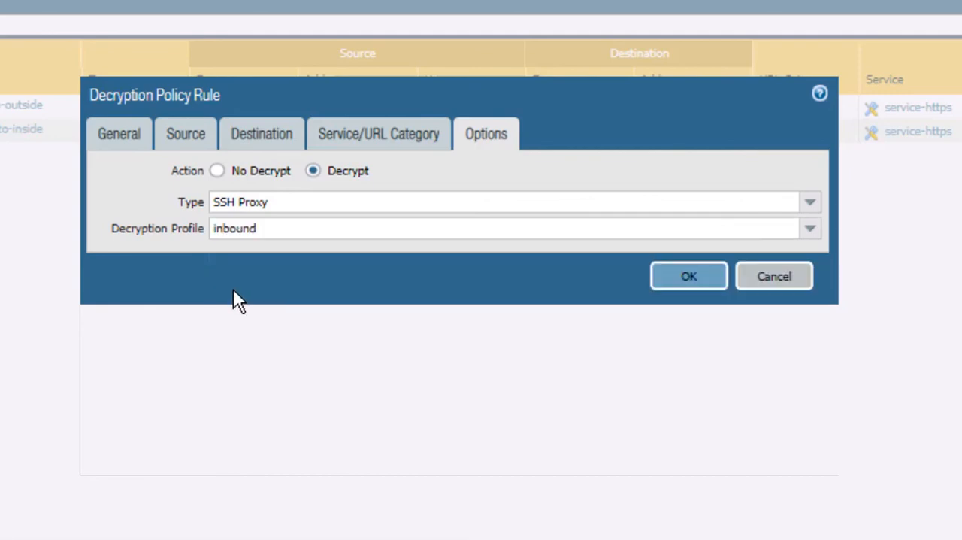
pyautogui.click(680, 283)
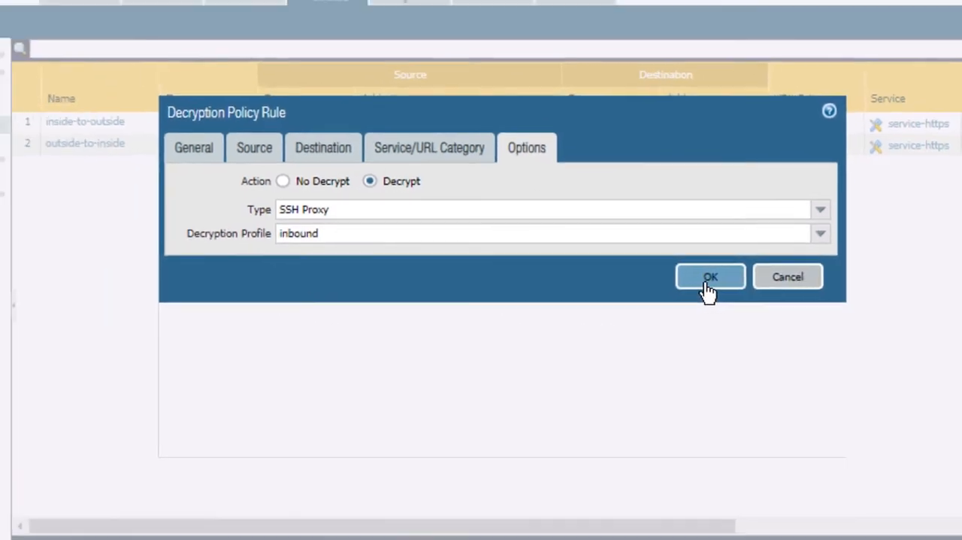